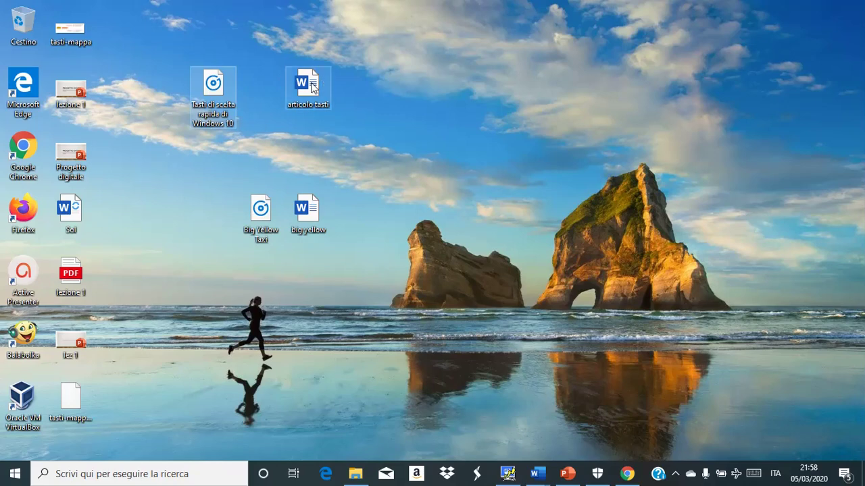
# Step: Move the tasti-mappa image on the desktop next to the articolo tasti document
pyautogui.click(305, 87)
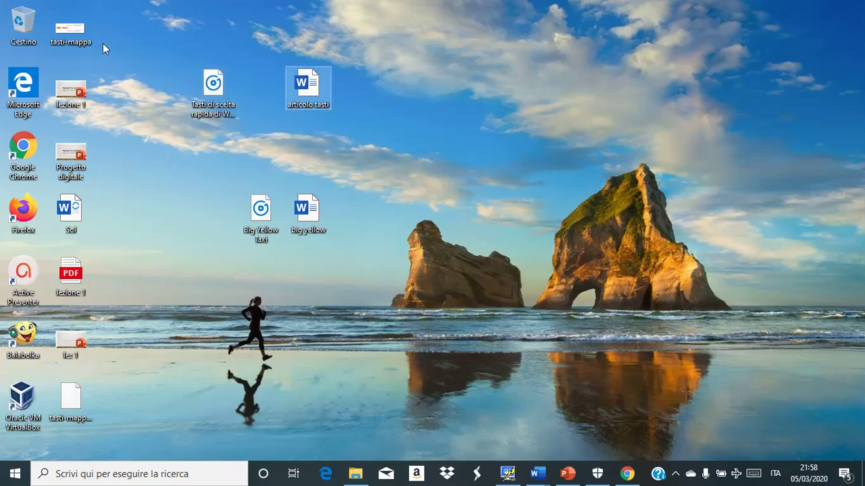
pyautogui.moveTo(74, 28); pyautogui.dragTo(394, 86)
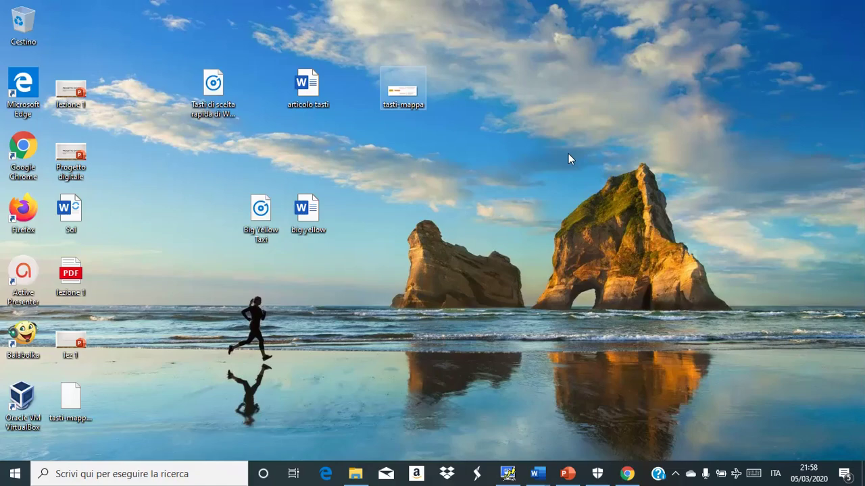
# Step: Switch to Chrome and open Google Drive in a new browser tab
pyautogui.click(628, 475)
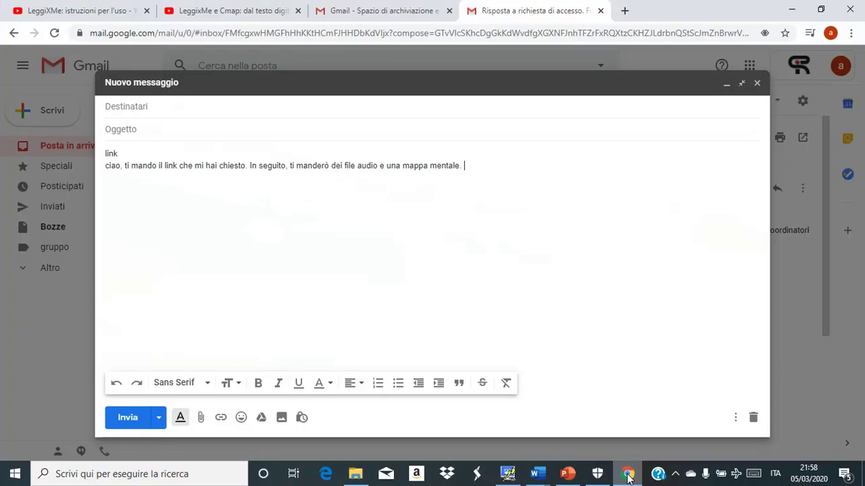
pyautogui.click(624, 10)
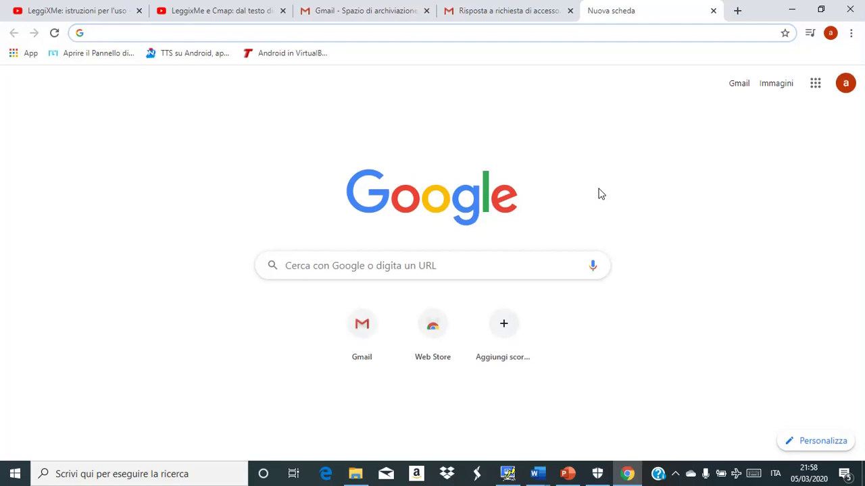
pyautogui.click(815, 88)
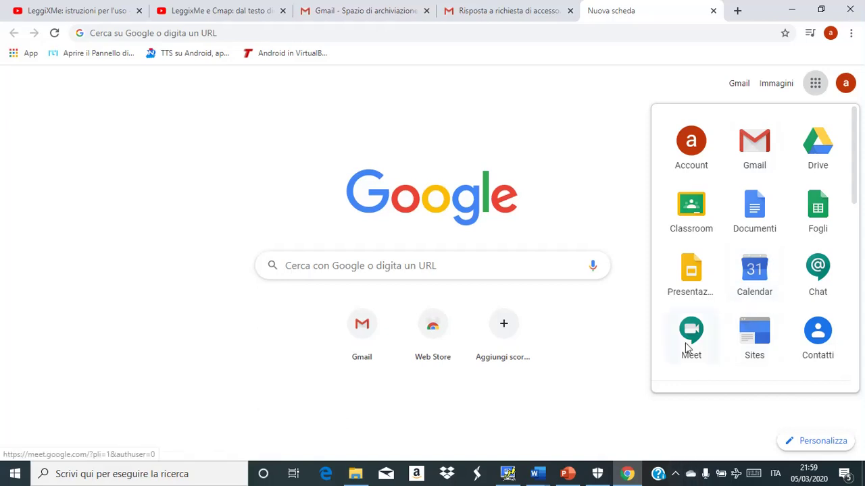
pyautogui.click(813, 148)
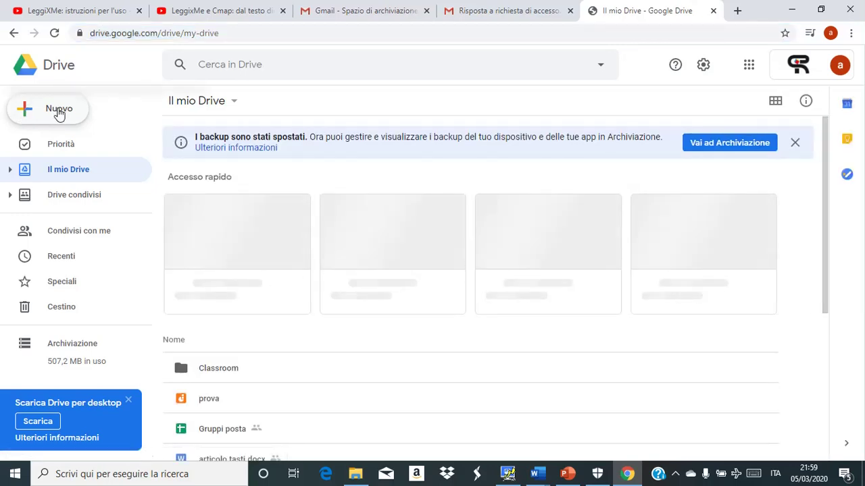
# Step: Create a folder named "esercitazione 1" in Il mio Drive and open it
pyautogui.click(57, 113)
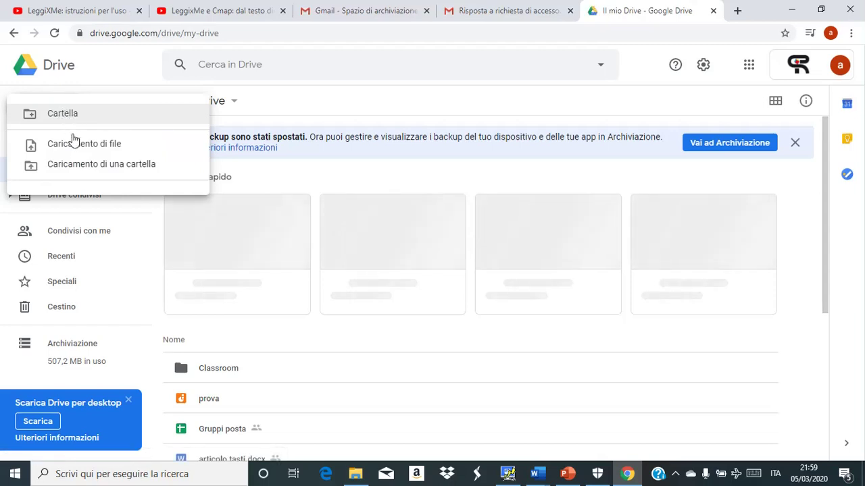
pyautogui.press('Escape')
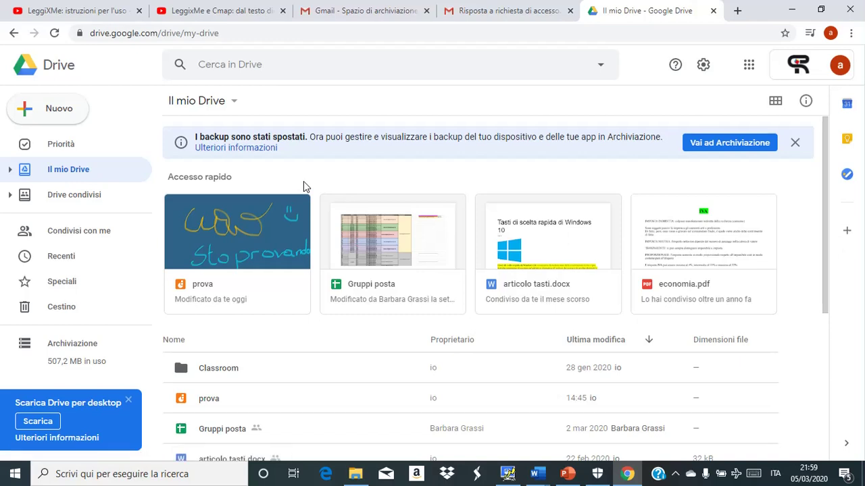
pyautogui.click(59, 110)
pyautogui.click(59, 113)
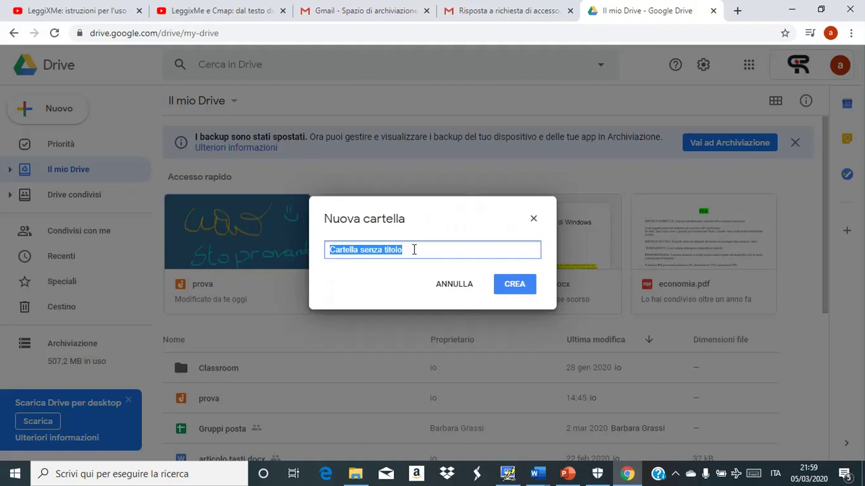
pyautogui.press('BackSpace')
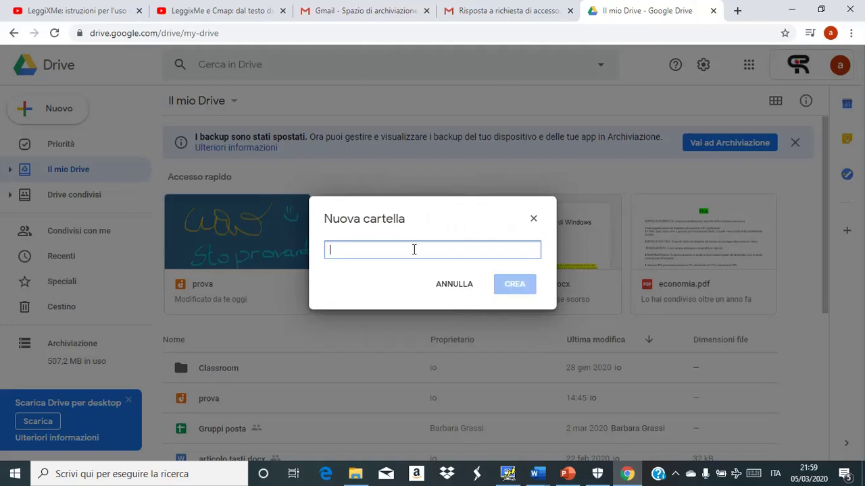
pyautogui.write('esercitazione 1')
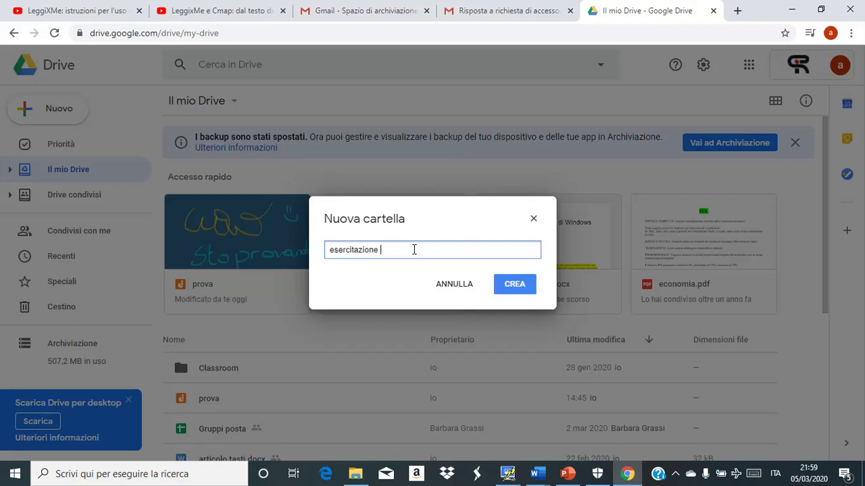
pyautogui.click(507, 287)
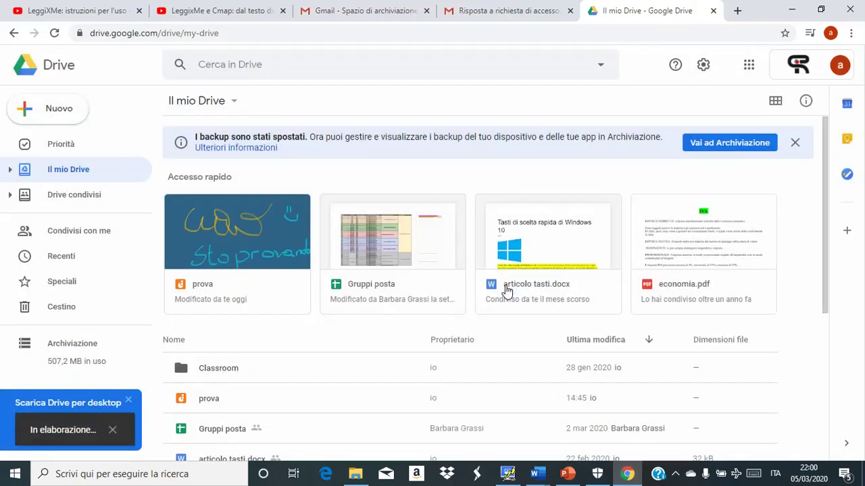
pyautogui.scroll(-2, 482, 184)
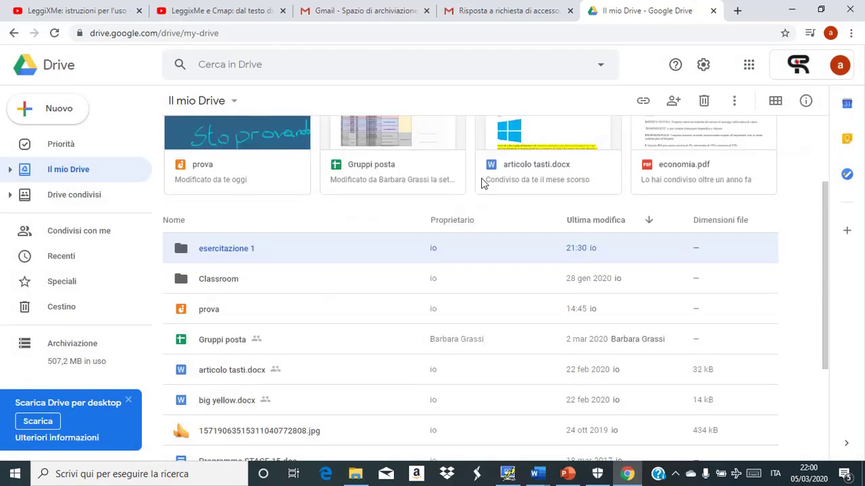
pyautogui.doubleClick(244, 257)
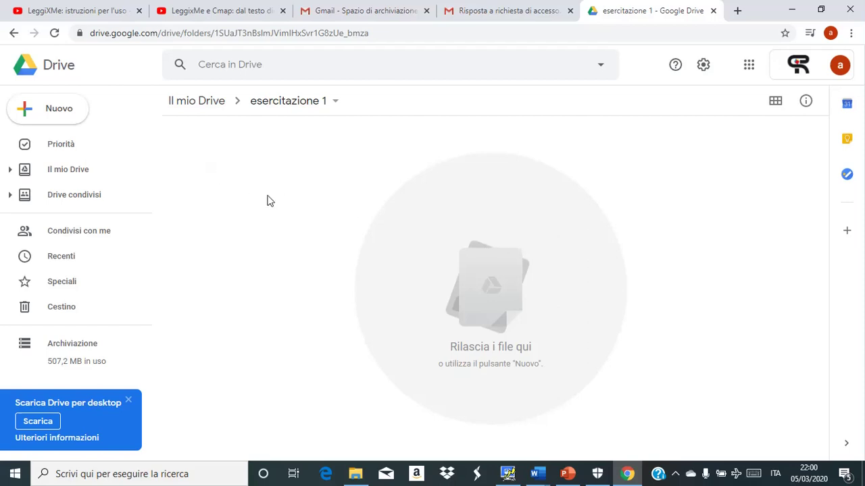
# Step: Upload the Word document articolo tasti from the desktop into the esercitazione 1 folder
pyautogui.click(58, 108)
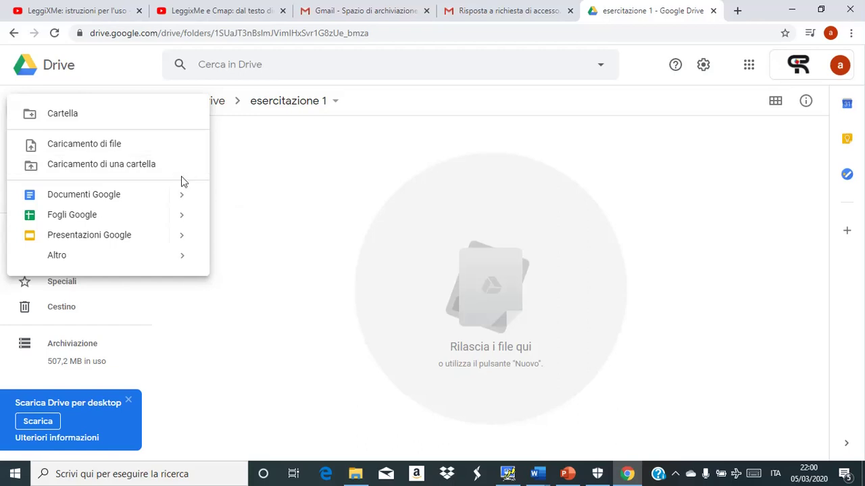
pyautogui.click(174, 146)
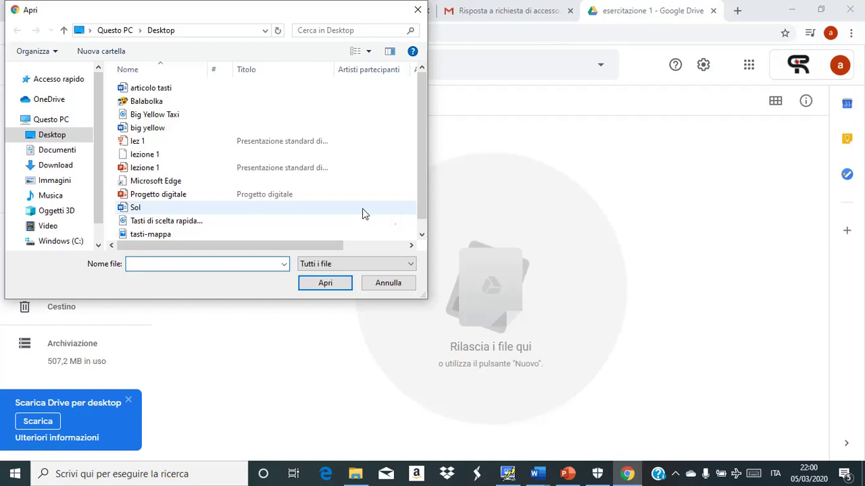
pyautogui.click(238, 89)
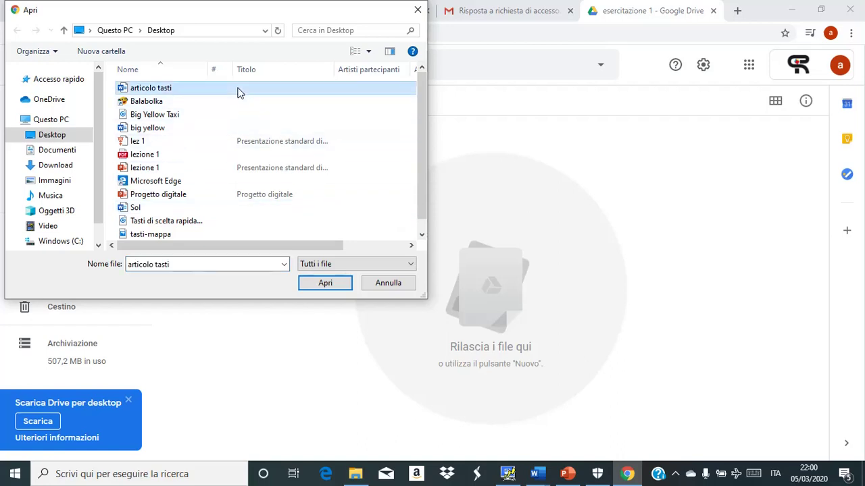
pyautogui.click(315, 287)
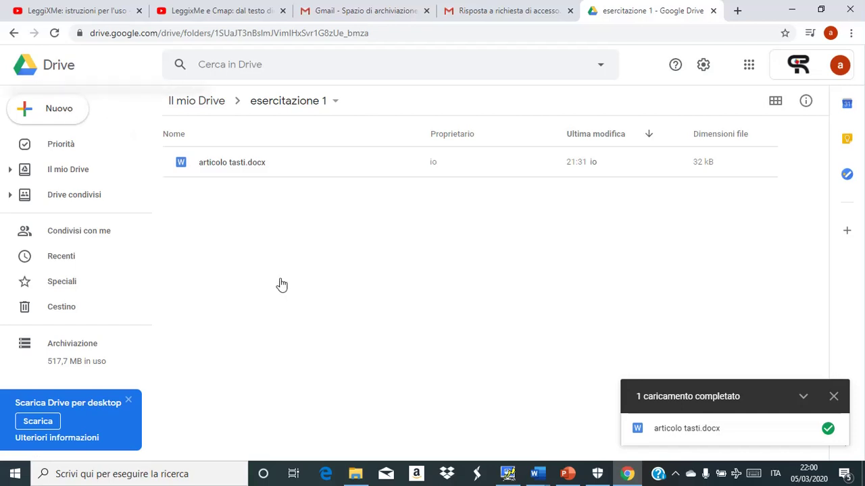
# Step: Upload the audio file Tasti di scelta rapida di Windows 10 from the desktop into the esercitazione 1 folder
pyautogui.press('c')
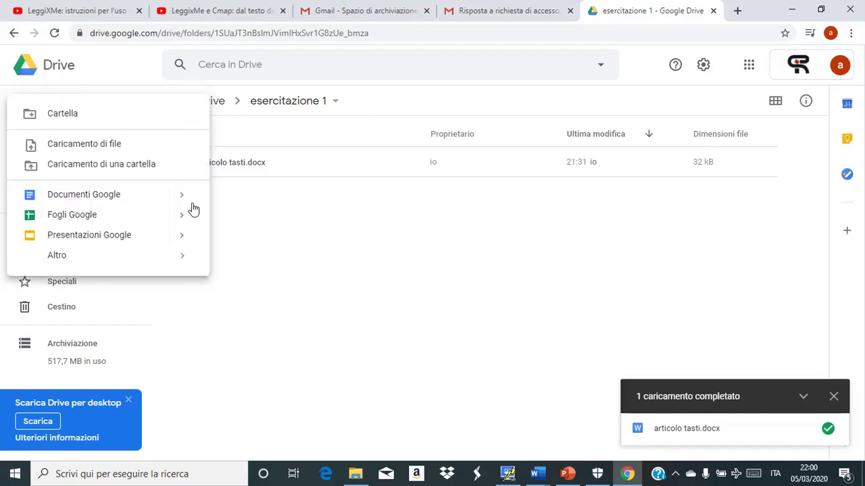
pyautogui.click(124, 146)
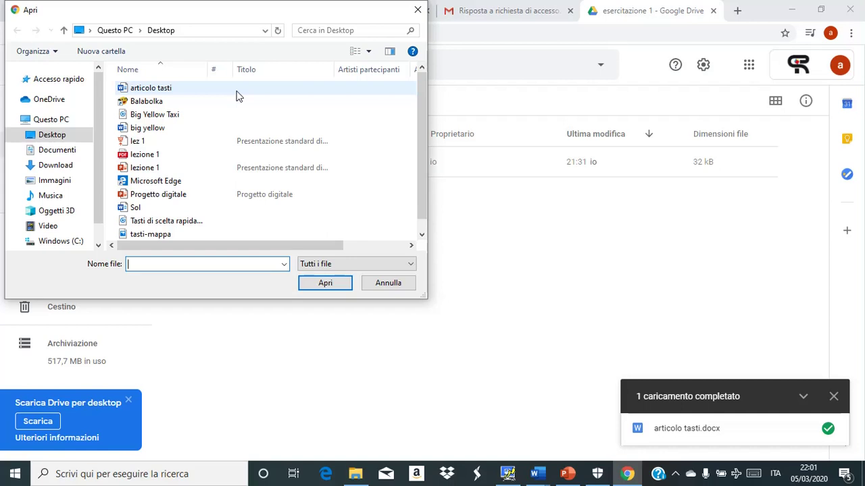
pyautogui.click(204, 222)
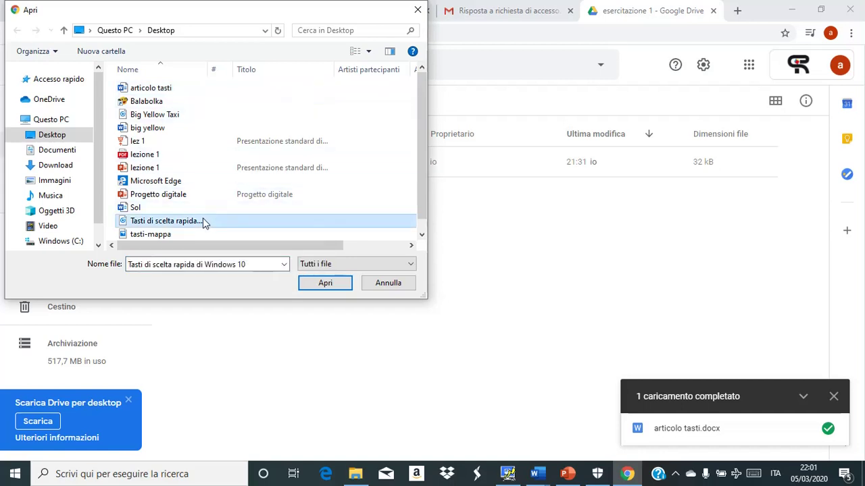
pyautogui.click(340, 285)
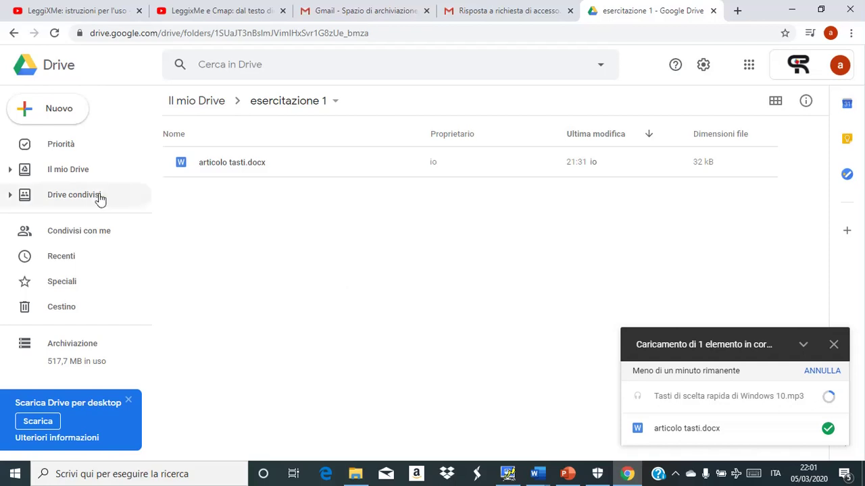
# Step: Upload the tasti-mappa image from the desktop into the esercitazione 1 folder and dismiss the offline notice
pyautogui.click(72, 110)
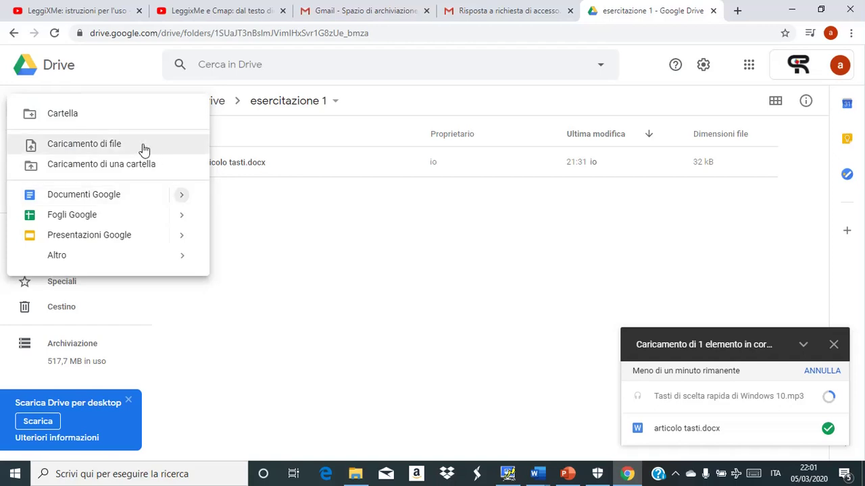
pyautogui.click(144, 147)
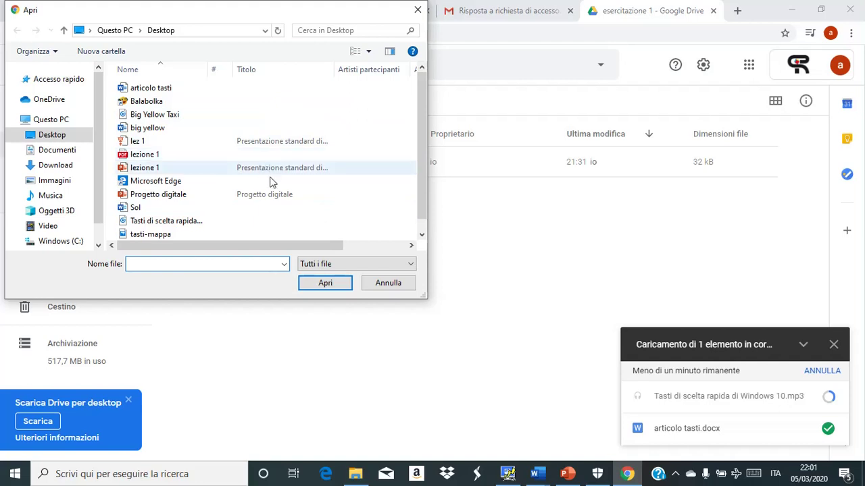
pyautogui.click(264, 234)
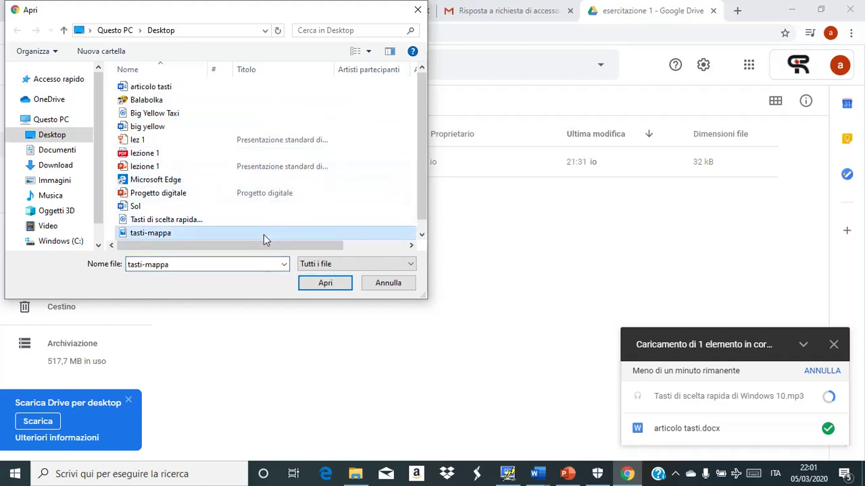
pyautogui.click(423, 236)
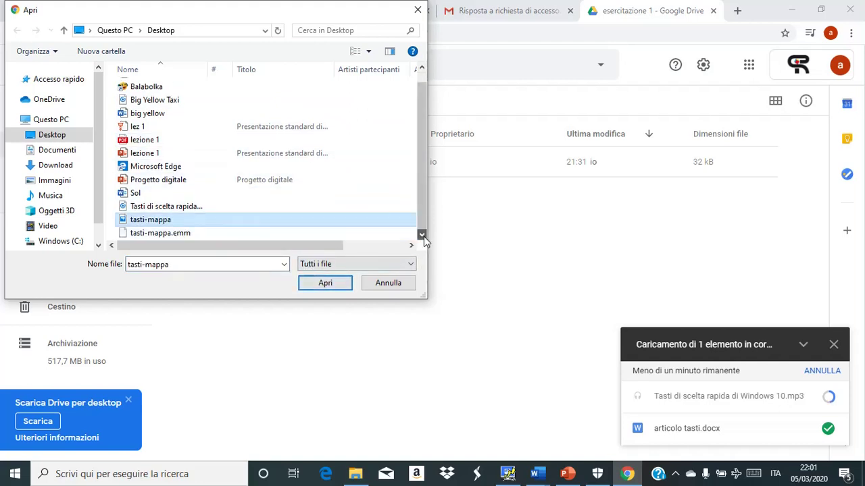
pyautogui.click(322, 286)
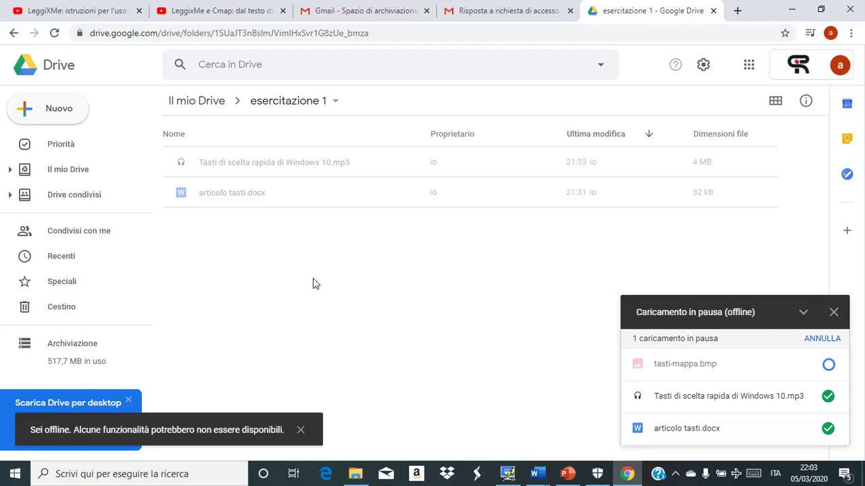
pyautogui.click(301, 432)
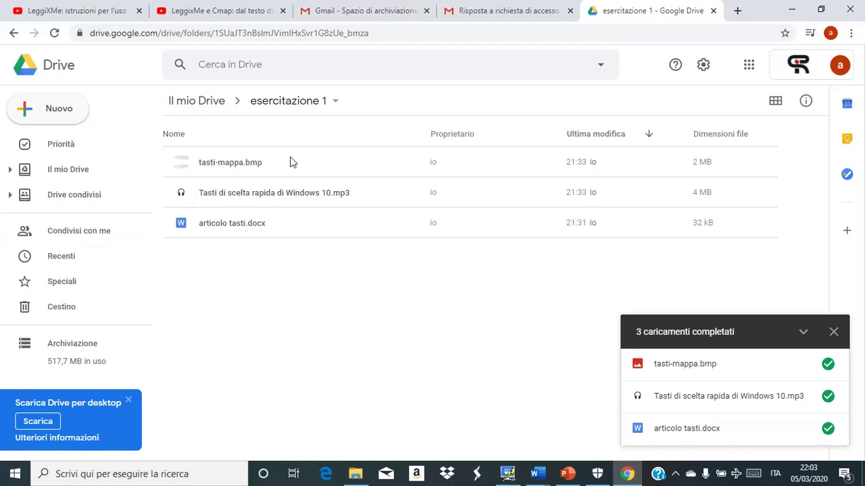
# Step: Try the view-only permission in the sharing settings of esercitazione 1, restore the organize, add and edit permission, and close the settings
pyautogui.click(326, 105)
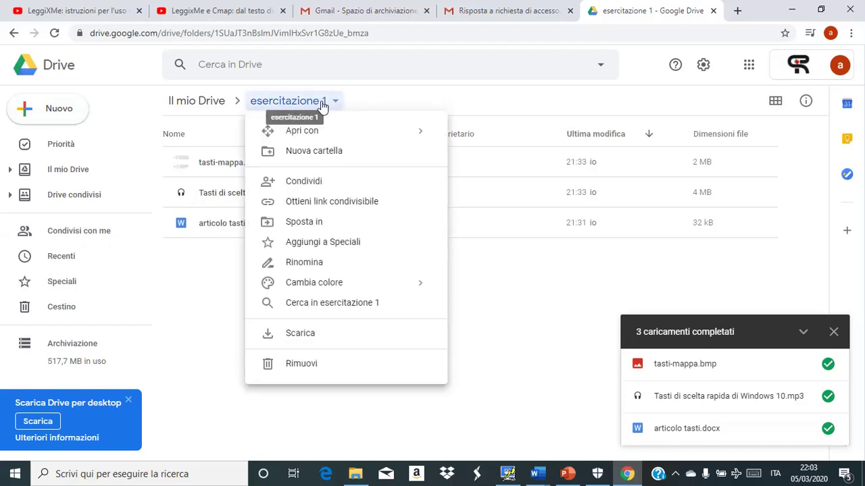
pyautogui.click(307, 182)
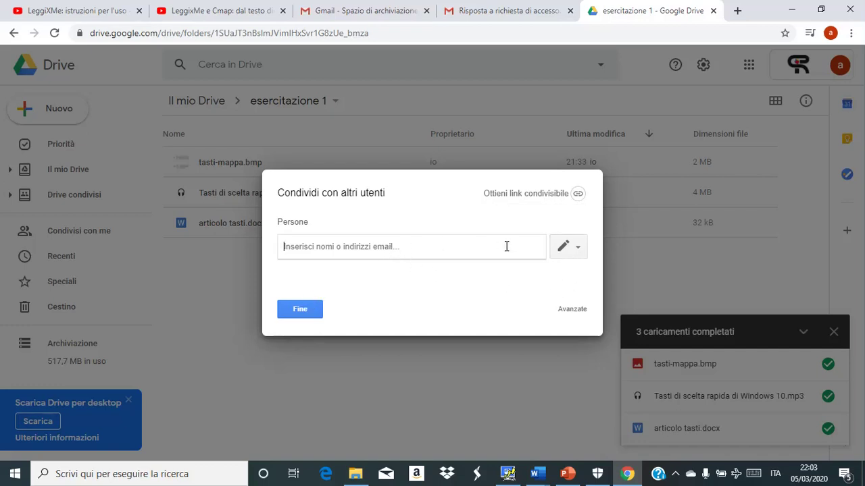
pyautogui.click(578, 250)
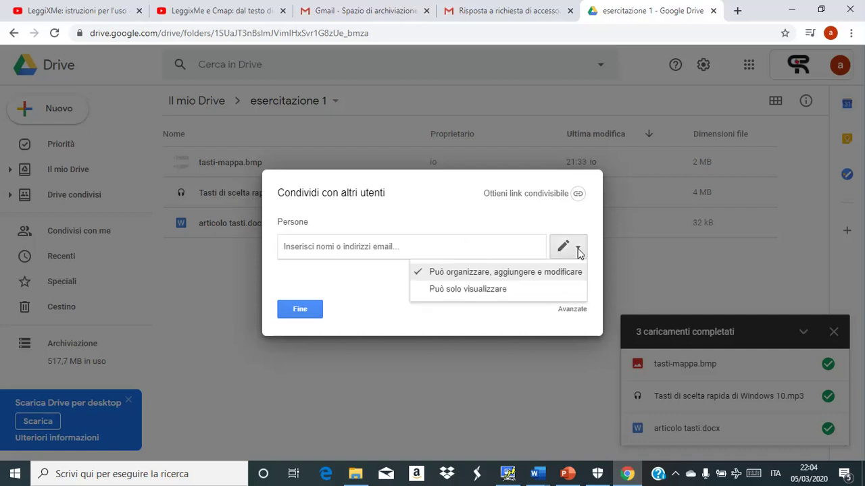
pyautogui.click(460, 290)
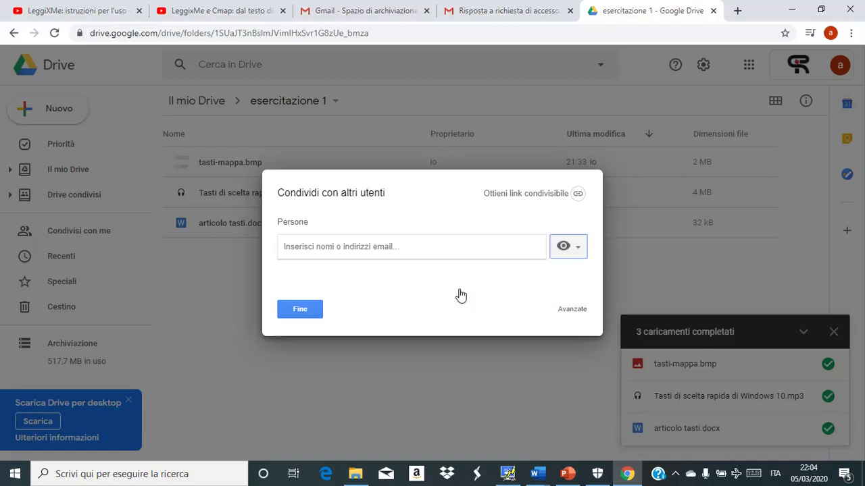
pyautogui.click(565, 248)
pyautogui.click(534, 272)
pyautogui.click(300, 310)
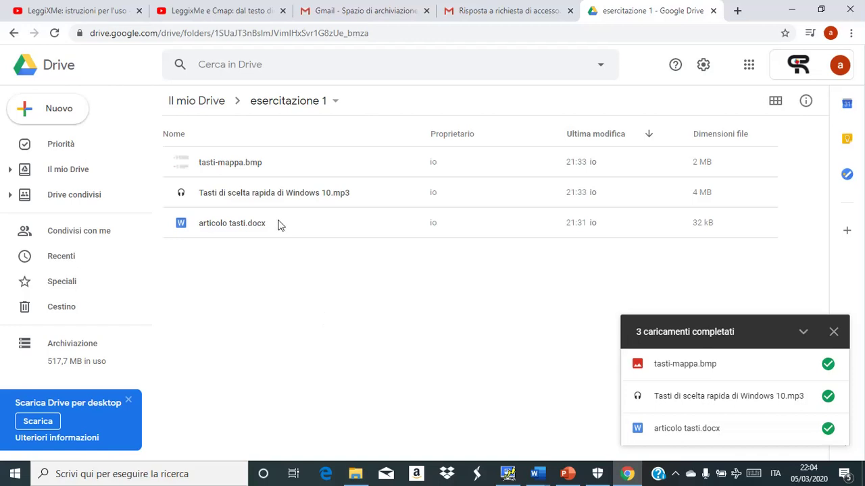
# Step: Open sharing for the esercitazione 1 folder, add the suggested recipient, and restrict their permission to view only (Può solo visualizzare)
pyautogui.click(324, 102)
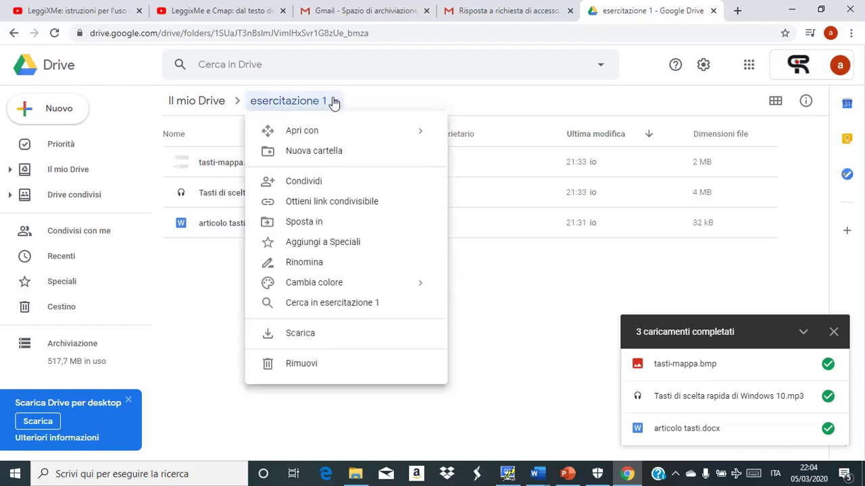
pyautogui.click(313, 184)
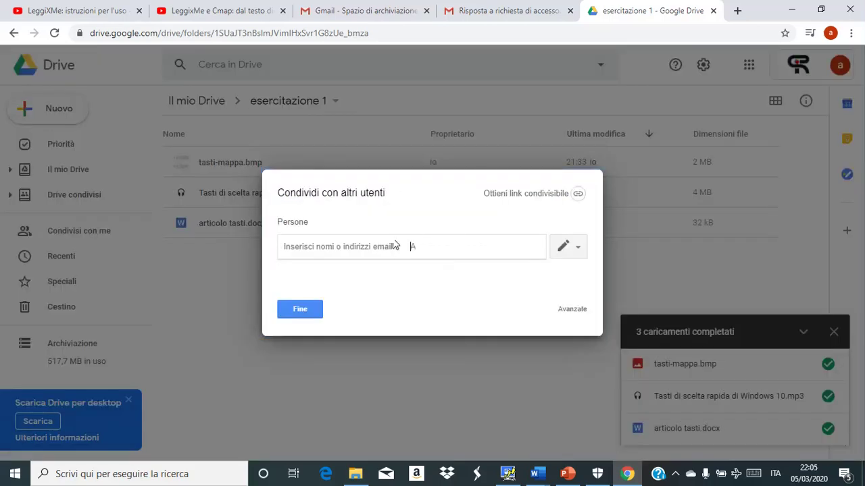
pyautogui.press('Return')
pyautogui.click(580, 248)
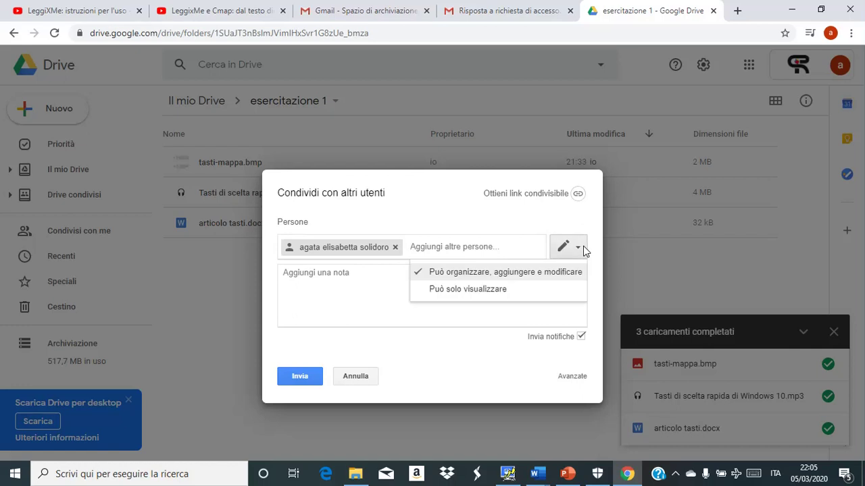
pyautogui.click(512, 290)
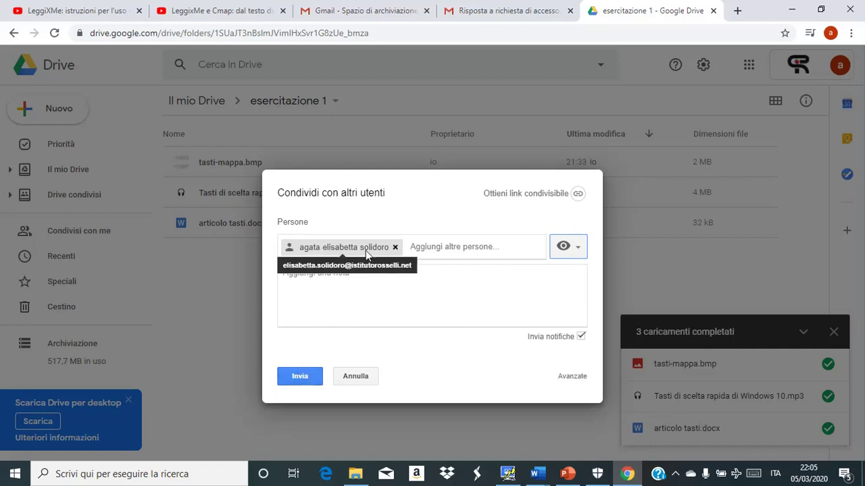
# Step: Add the note "ti invio i file da visionare" to the sharing invitation and send it
pyautogui.click(316, 277)
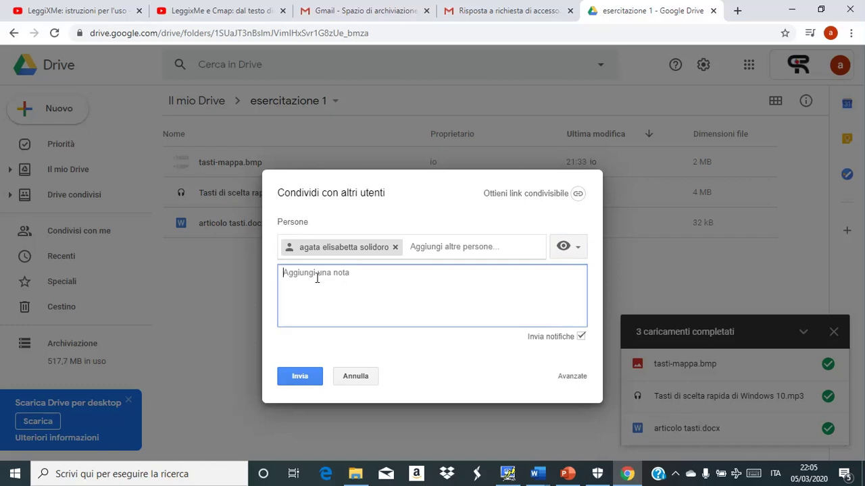
pyautogui.write('ti invio i file da visio')
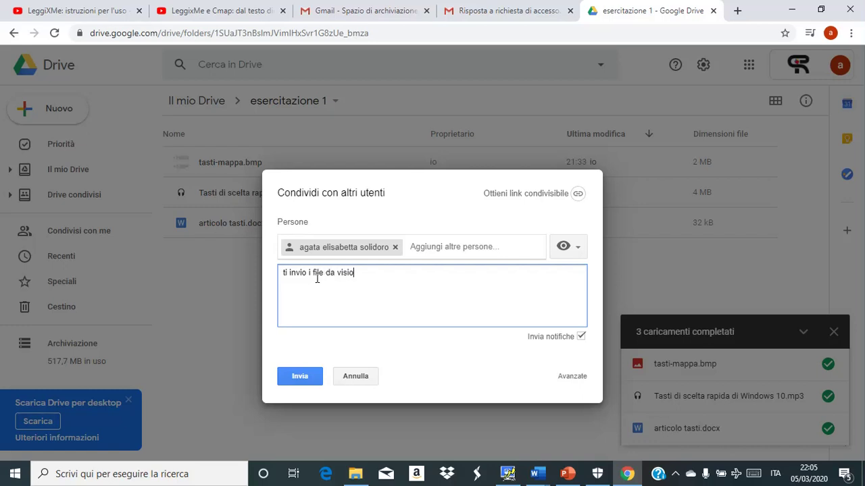
pyautogui.write('nare')
pyautogui.click(295, 336)
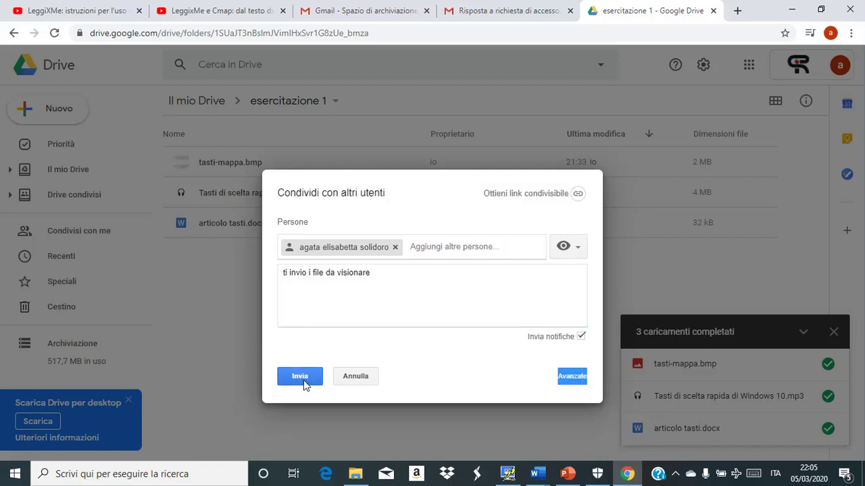
pyautogui.click(304, 384)
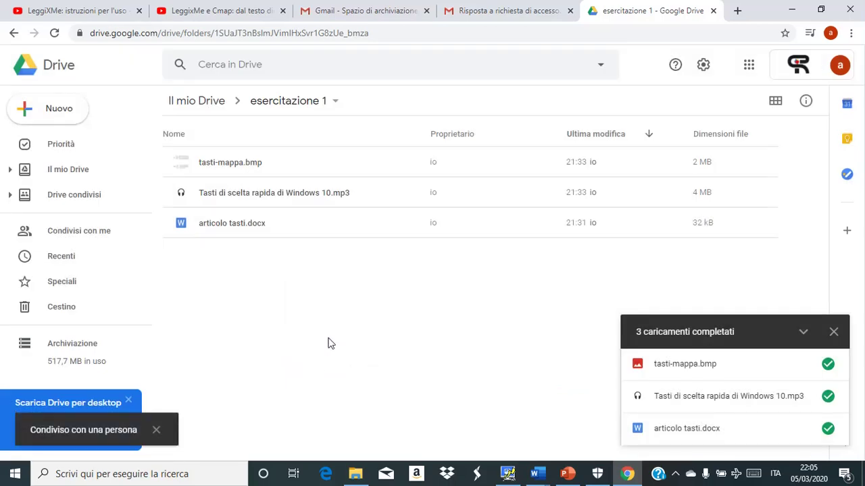
pyautogui.click(385, 17)
pyautogui.click(475, 11)
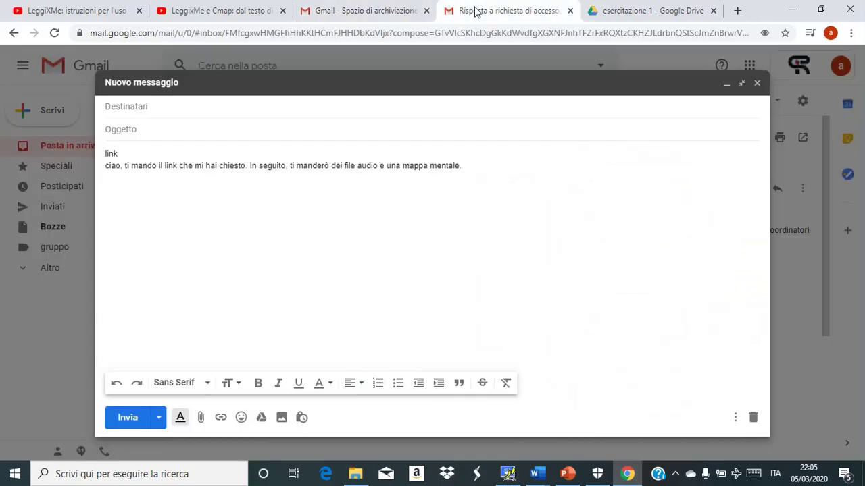
pyautogui.moveTo(476, 12); pyautogui.dragTo(615, 10)
pyautogui.click(615, 11)
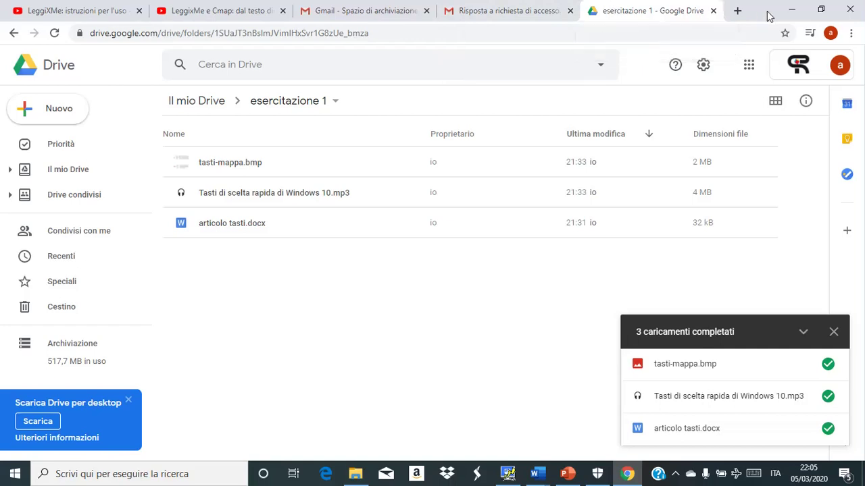
# Step: Open Gmail from the Google apps in a new browser tab
pyautogui.click(736, 10)
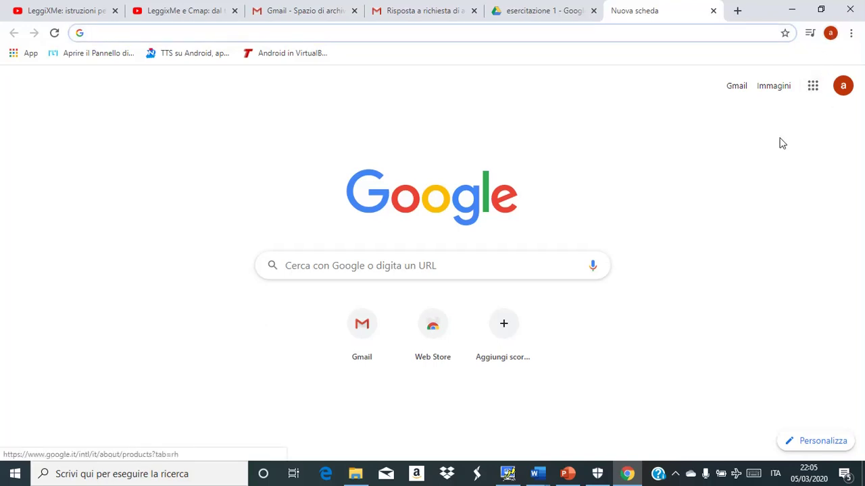
pyautogui.click(813, 86)
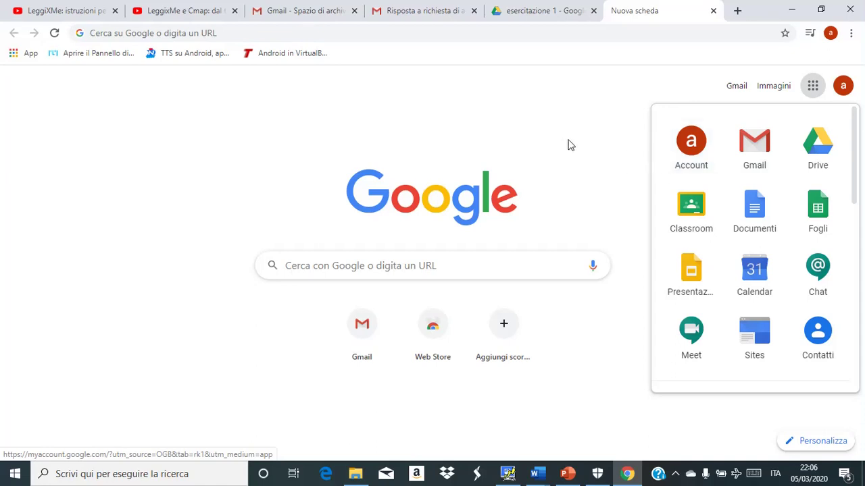
pyautogui.click(762, 145)
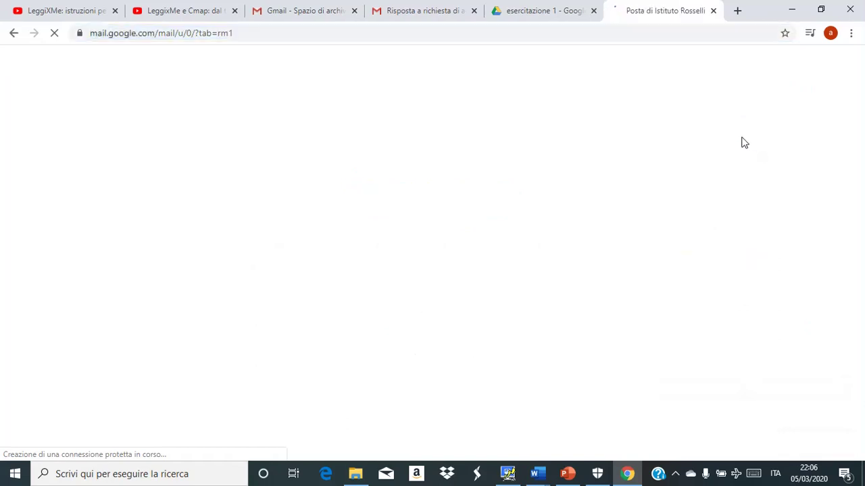